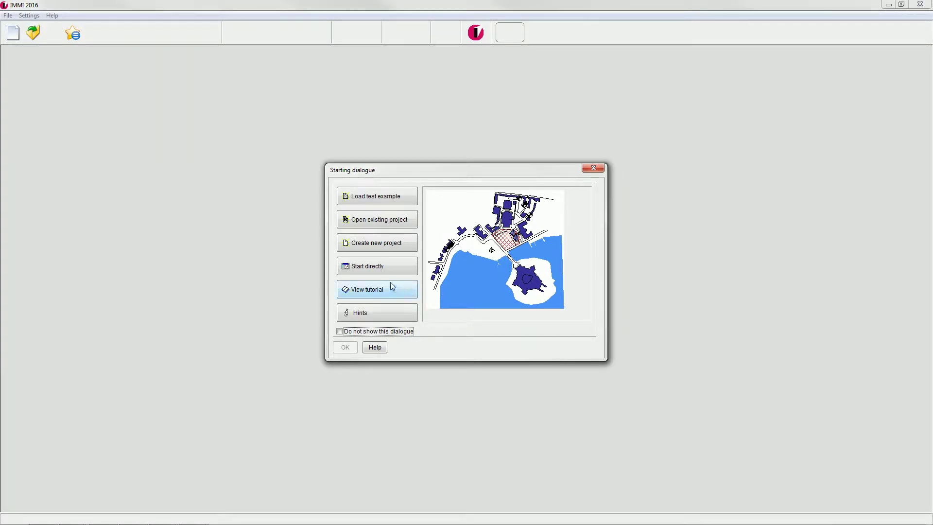
Step: Create a new project with the emission variants reduced to 1 (Day only)
click(366, 241)
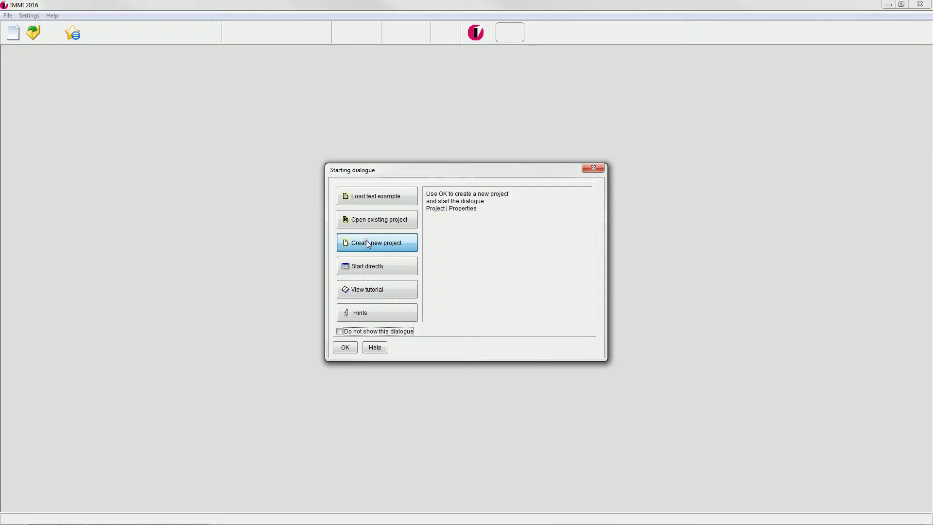
click(345, 348)
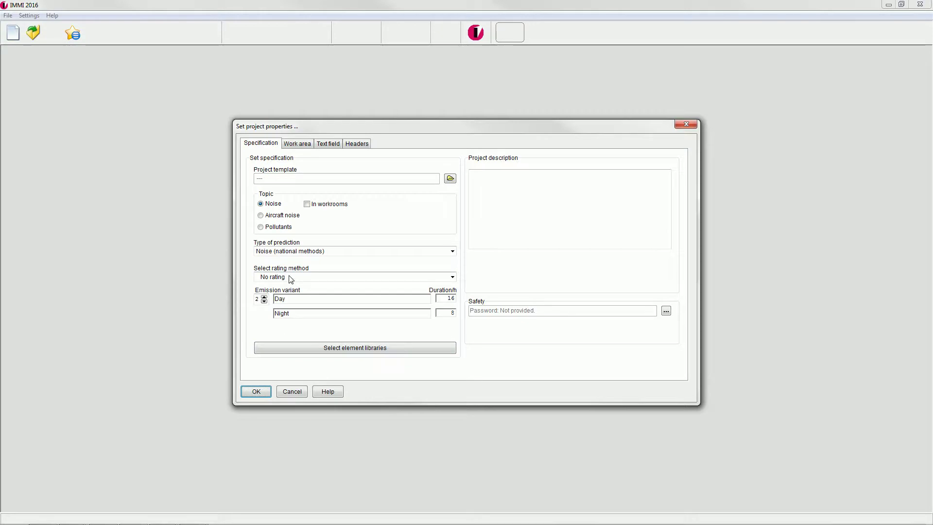
click(264, 300)
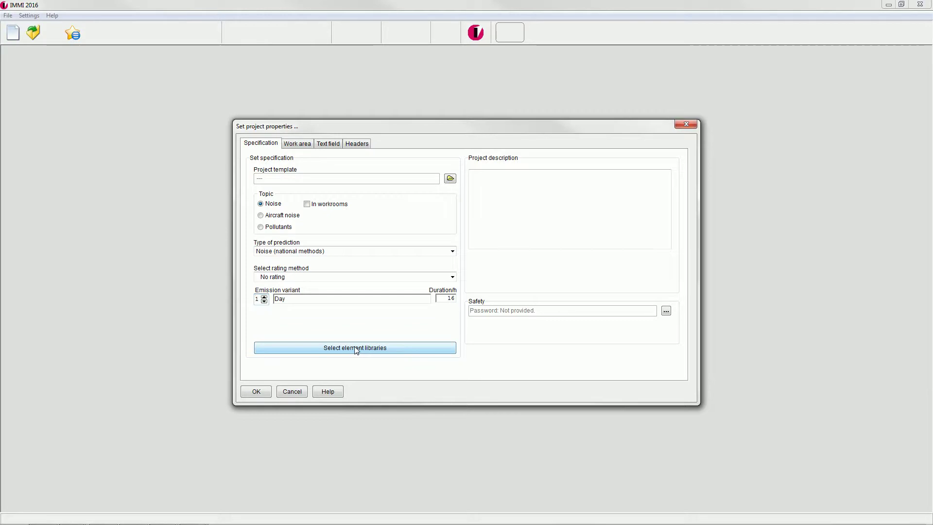
click(250, 394)
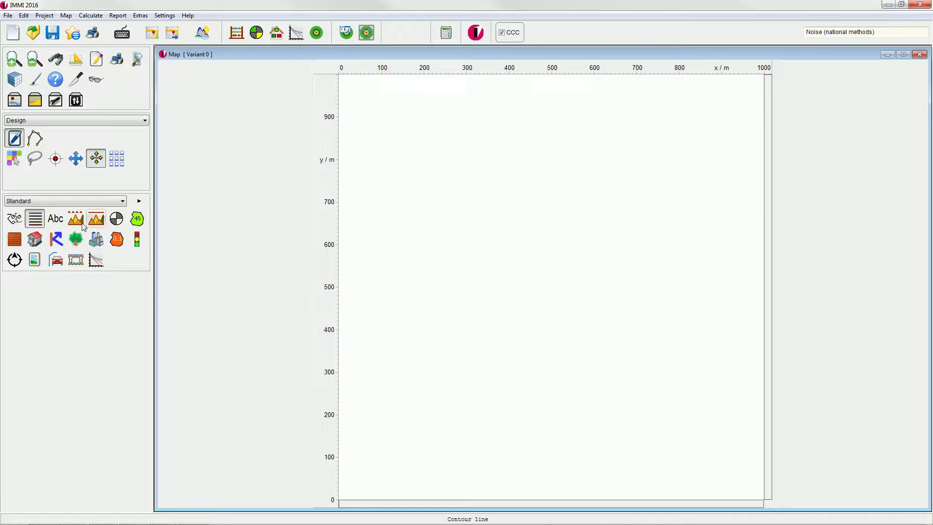
Step: Set up drawing a new building as a closed element
click(36, 239)
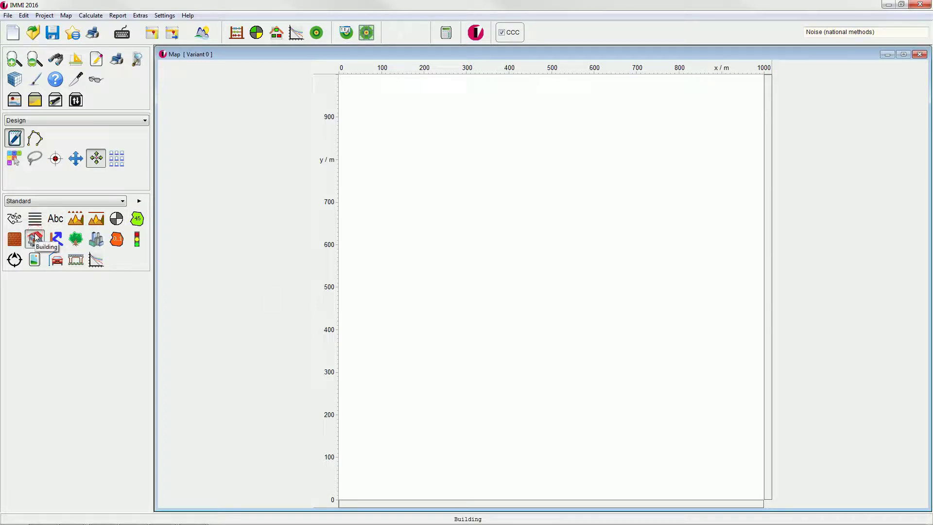
click(41, 185)
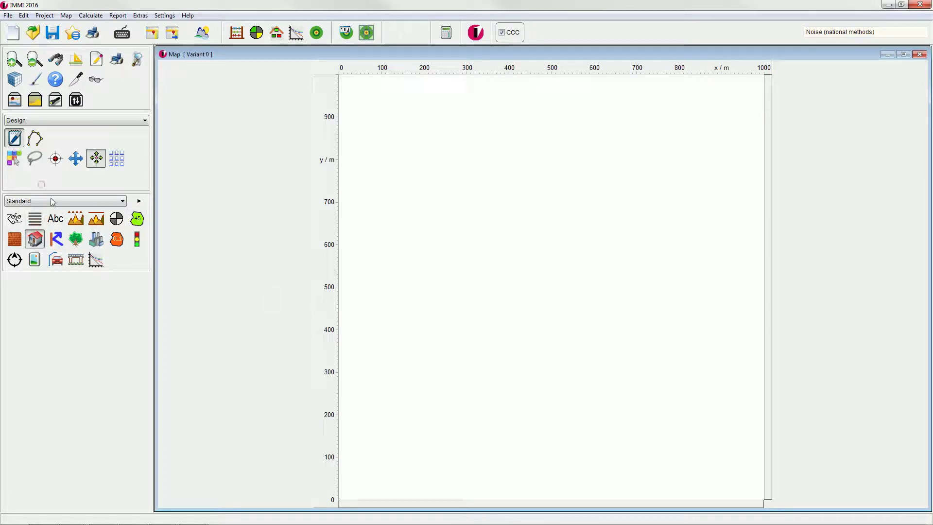
click(35, 139)
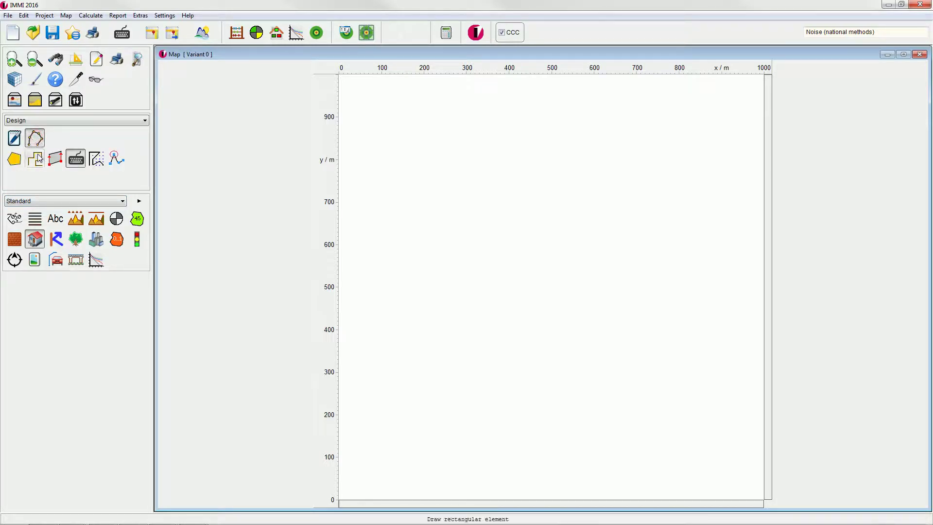
click(38, 159)
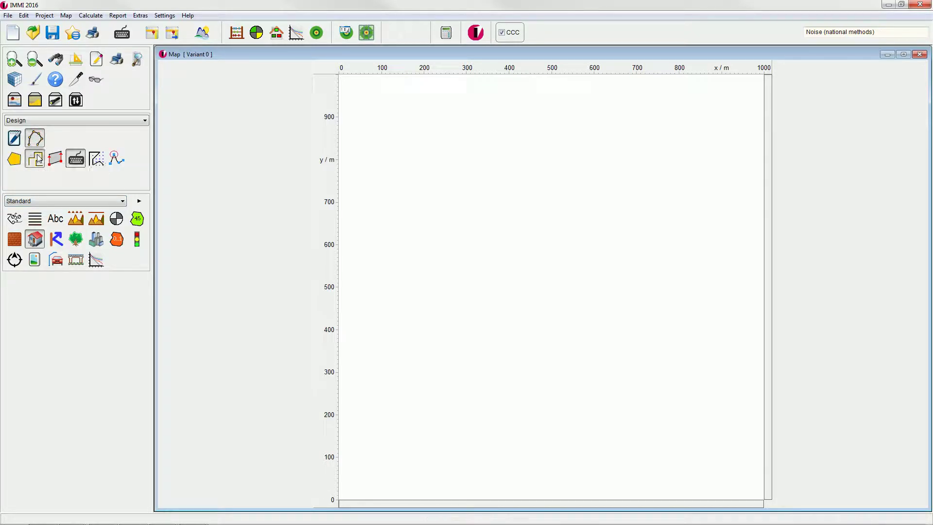
click(15, 158)
Step: Place the building's four corners around x 600–630, y 725–780 m
click(591, 168)
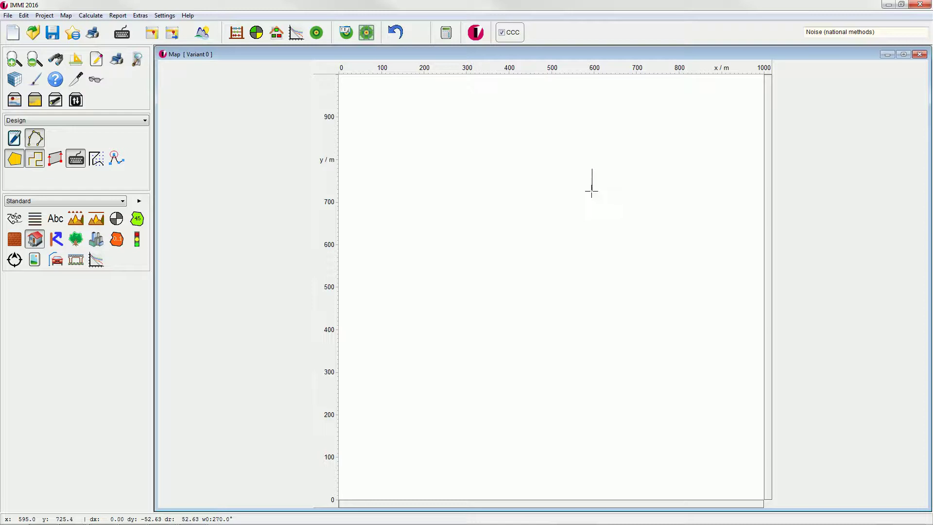
click(592, 191)
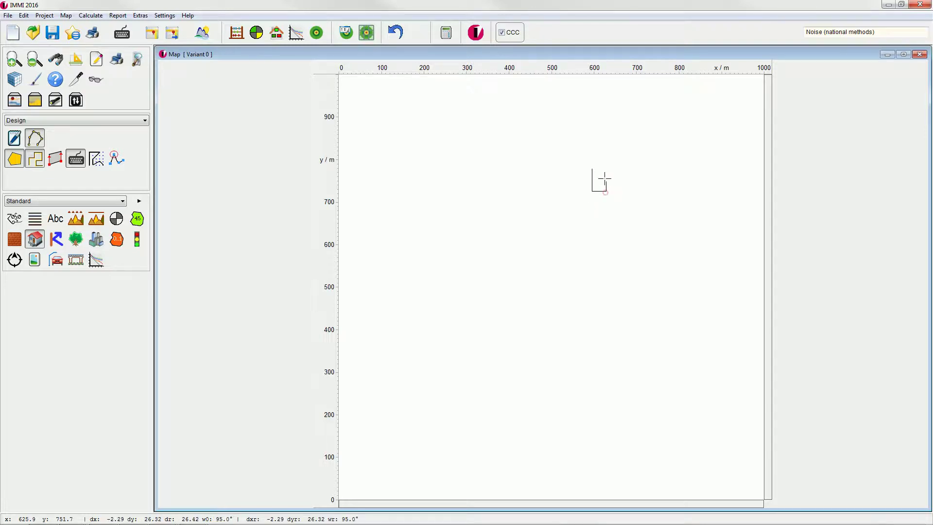
click(605, 191)
click(606, 168)
Step: End the outline and give building Haus a constant relative height of 10 m
right_click(601, 169)
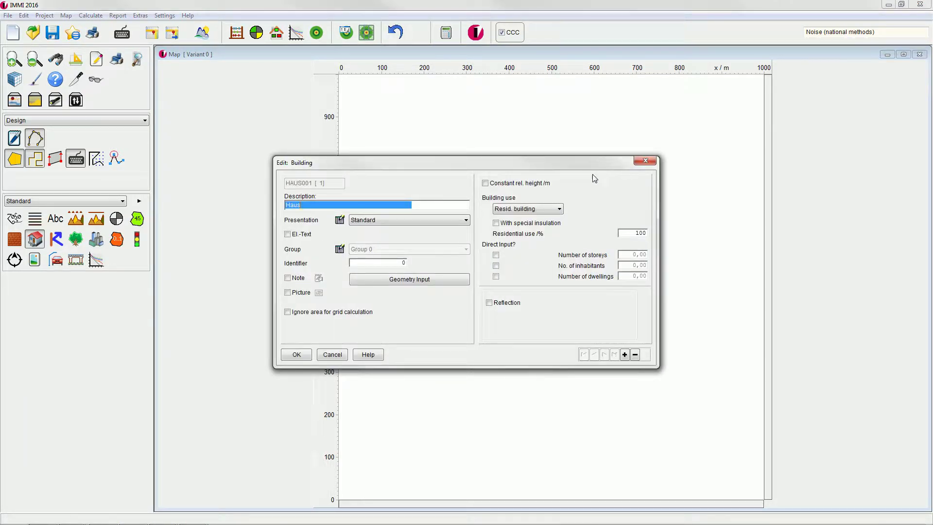
click(513, 183)
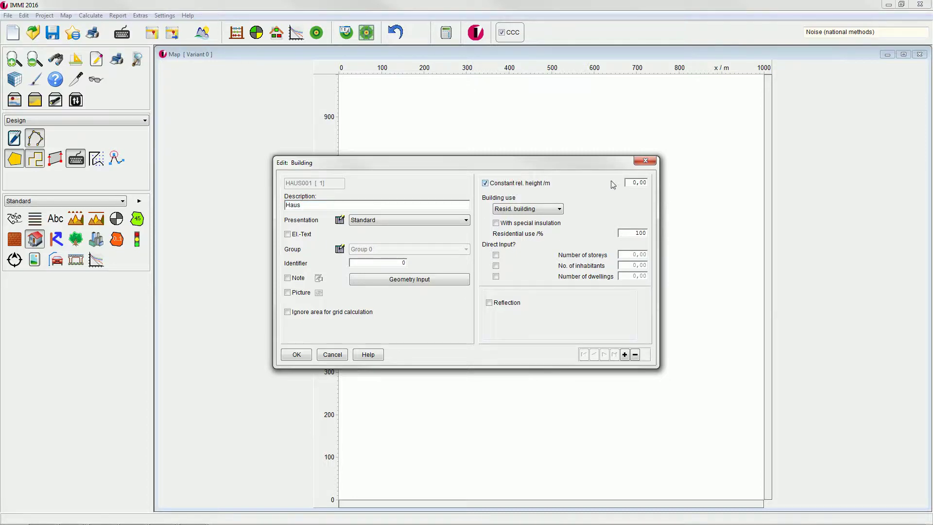
double_click(634, 182)
text(10)
click(297, 355)
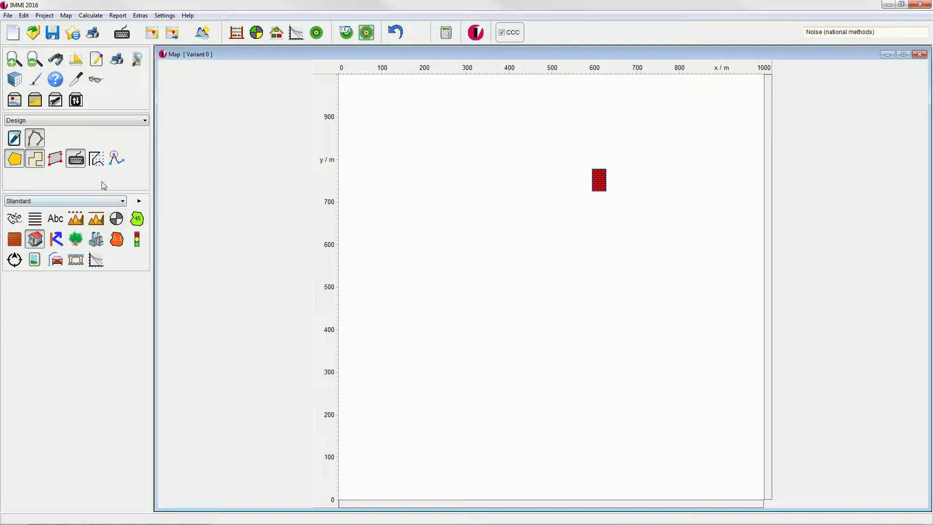
Step: Select the Haus building and start the Generate receiver points macro
click(15, 139)
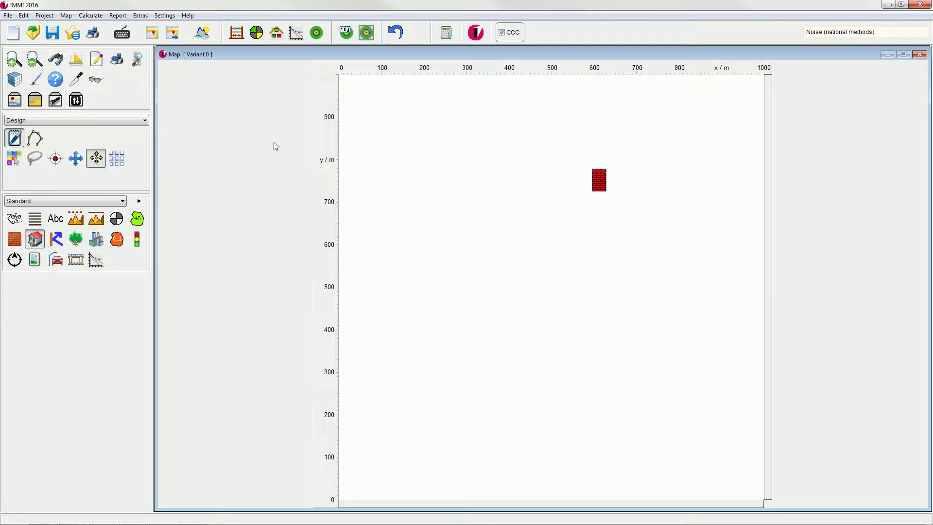
click(599, 191)
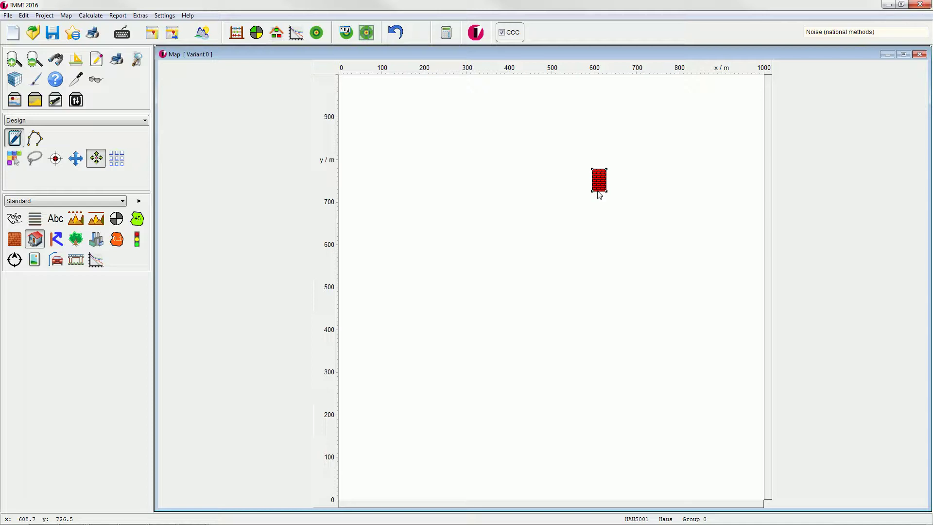
right_click(598, 193)
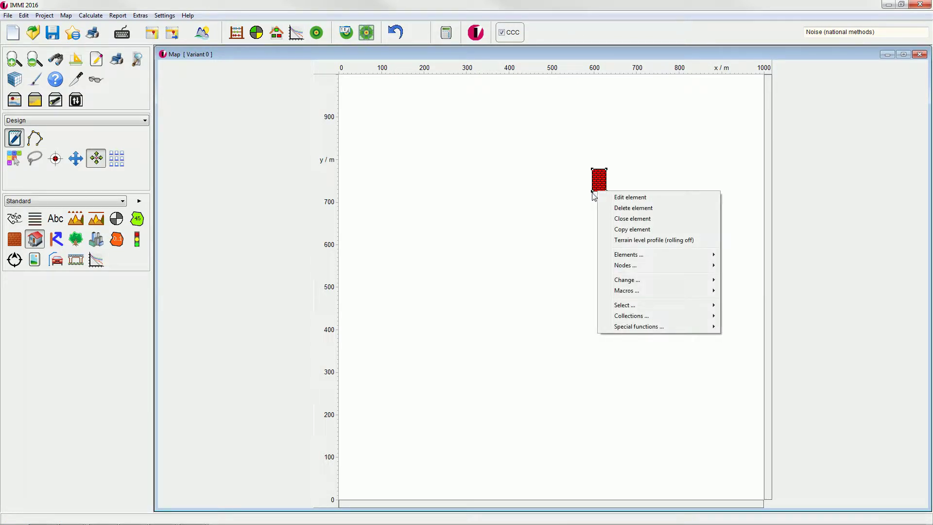
mouse_move(664, 291)
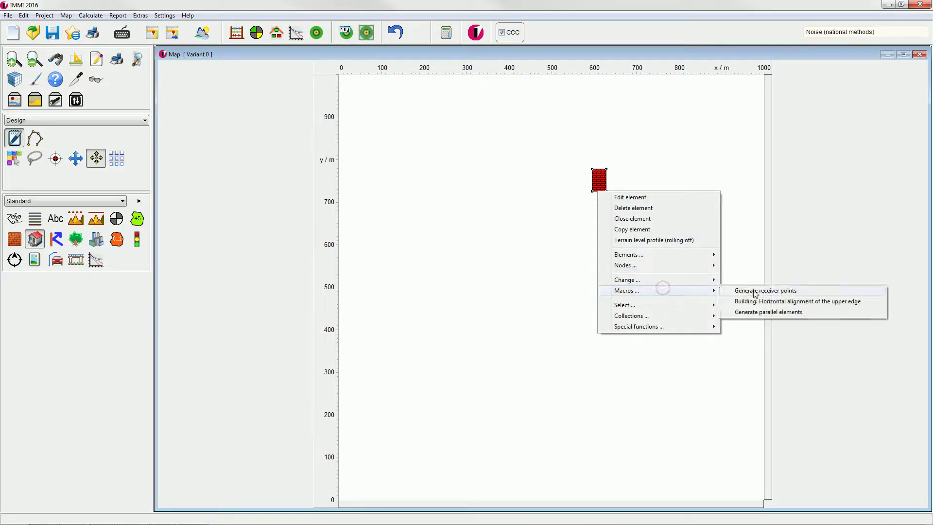
click(758, 292)
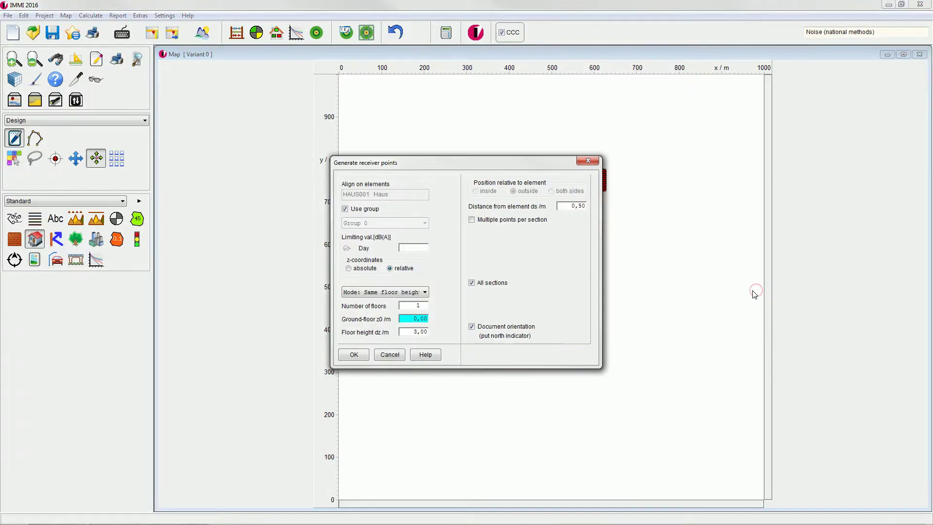
Step: Generate facade receivers on 3 floors from 1,50 m, giving twelve points
double_click(415, 306)
text(3)
double_click(421, 319)
text(1,50)
click(417, 333)
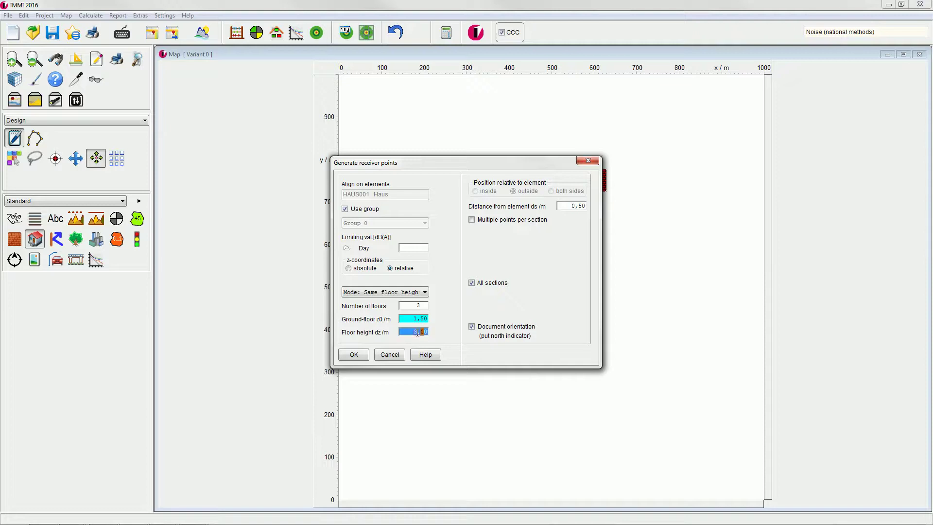
click(352, 355)
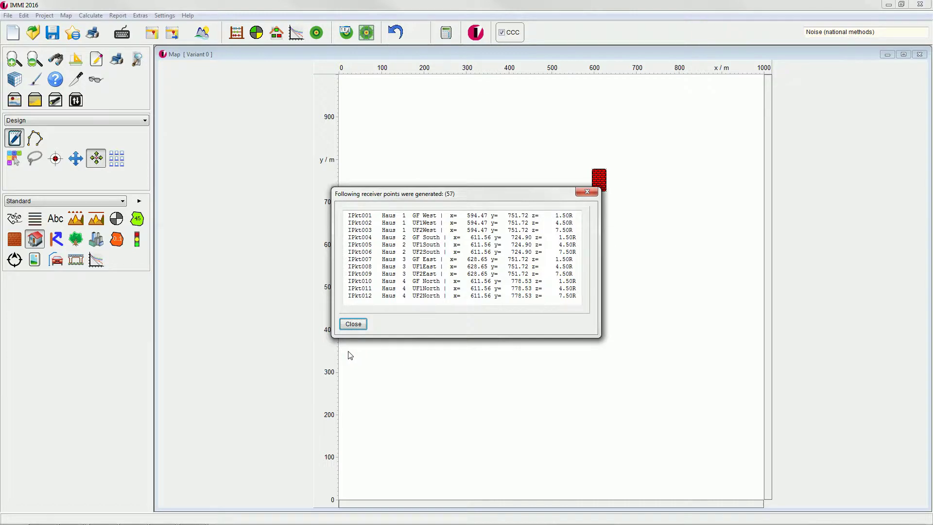
Step: Close the receiver list and ready drawing of ISO 9613-2 line sources
click(353, 324)
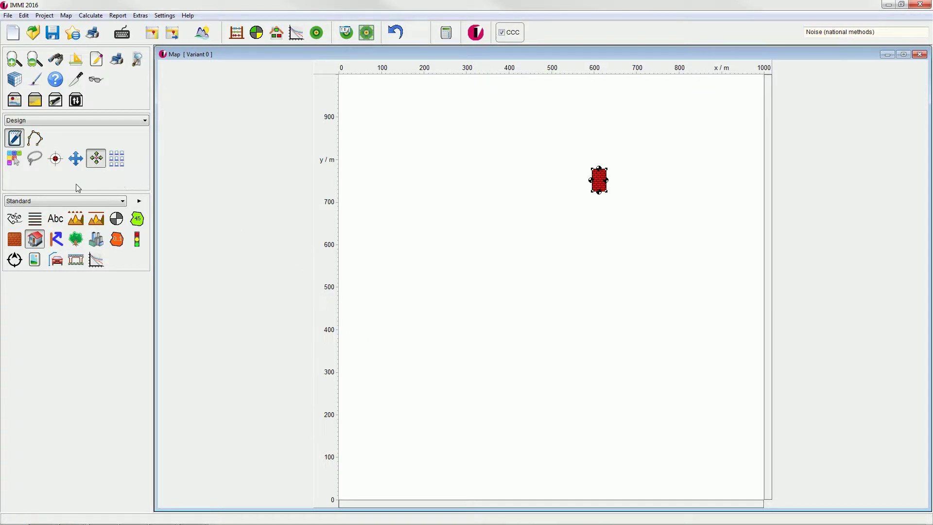
click(68, 202)
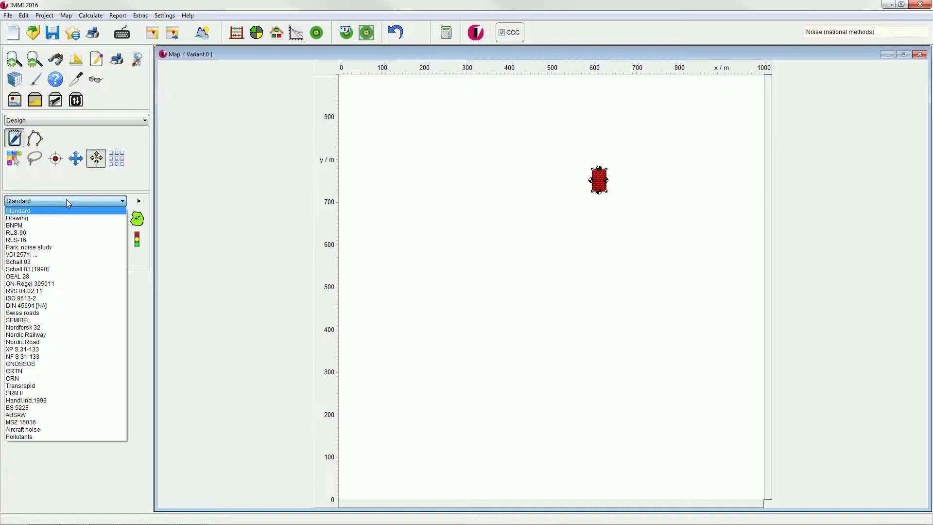
click(25, 298)
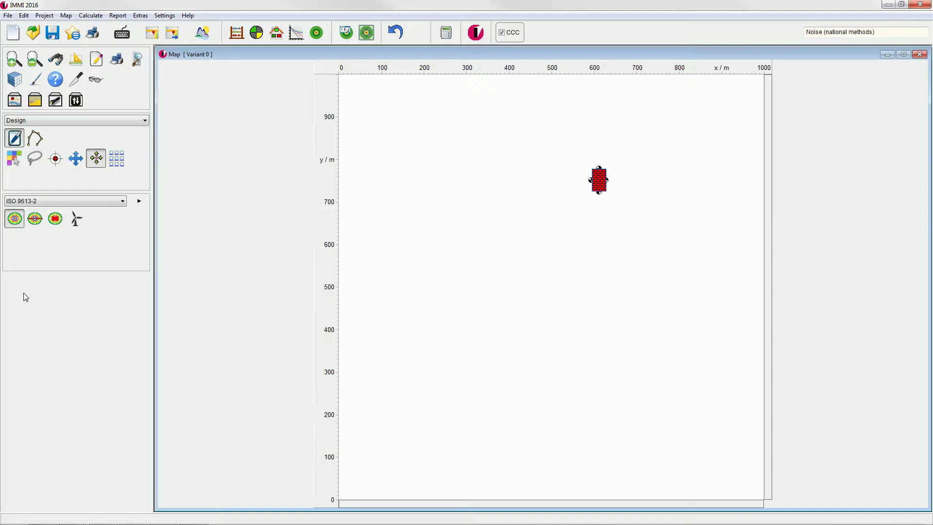
click(38, 224)
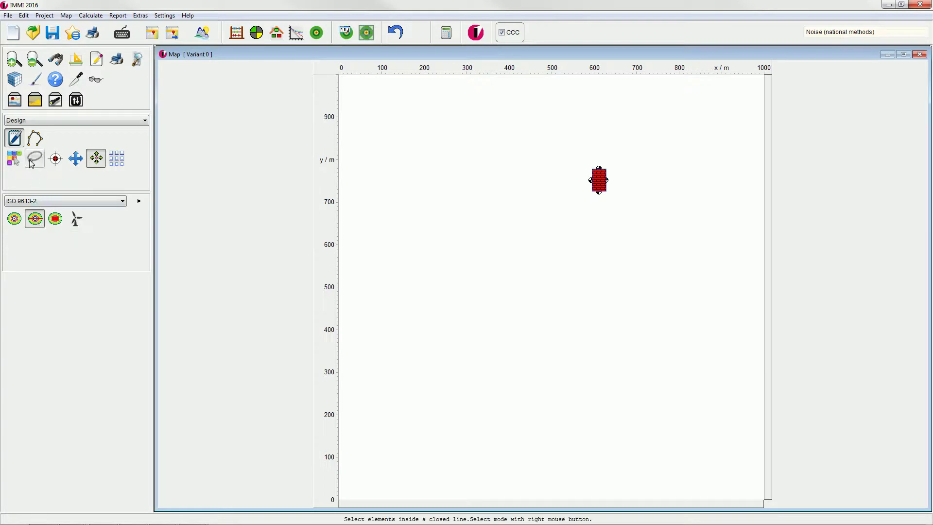
click(35, 138)
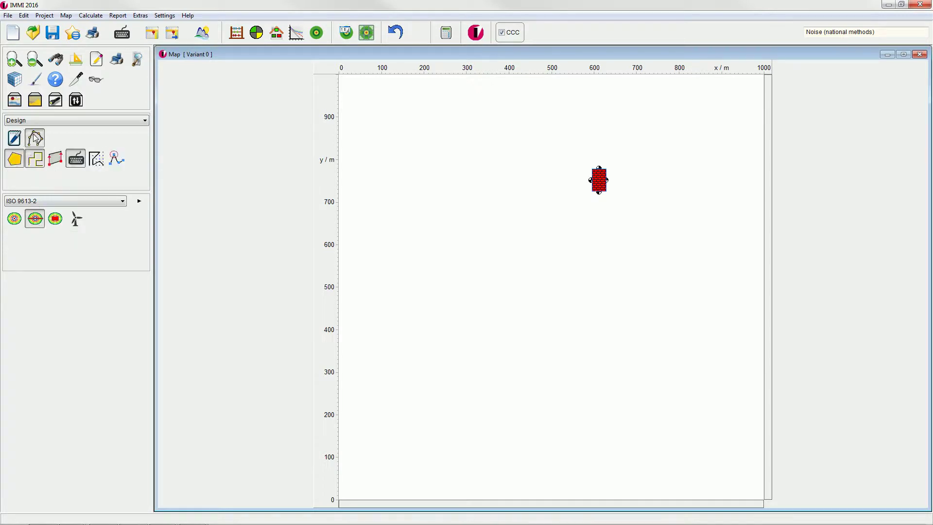
Step: Draw a vertical line source near x 505, y 470–945 m, described as Road
click(15, 159)
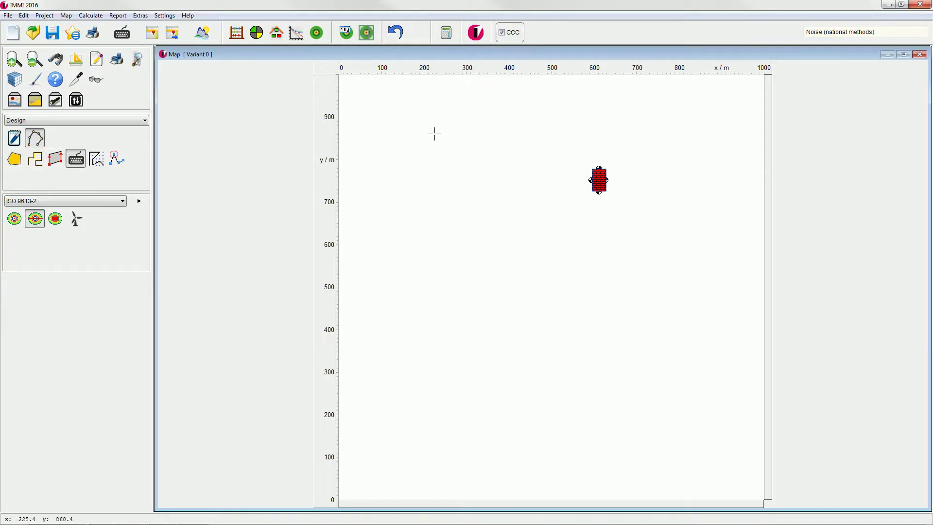
click(553, 97)
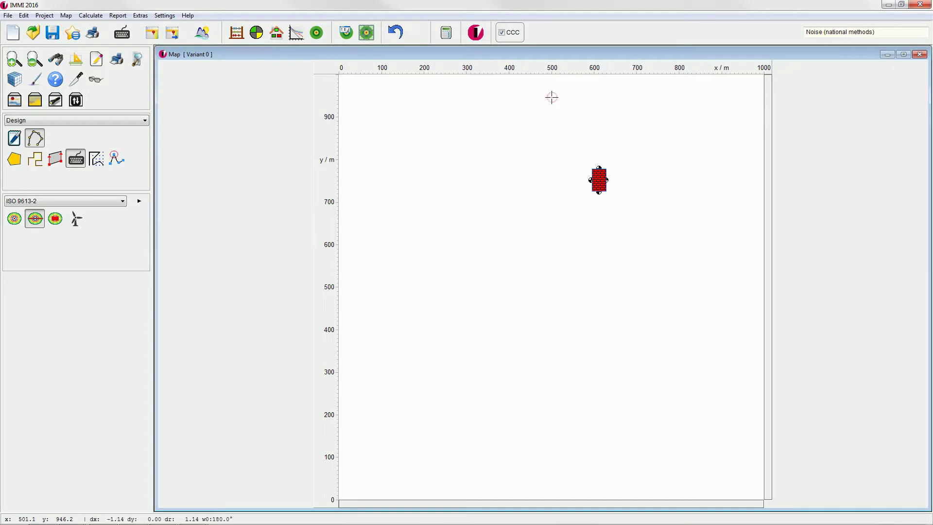
double_click(555, 300)
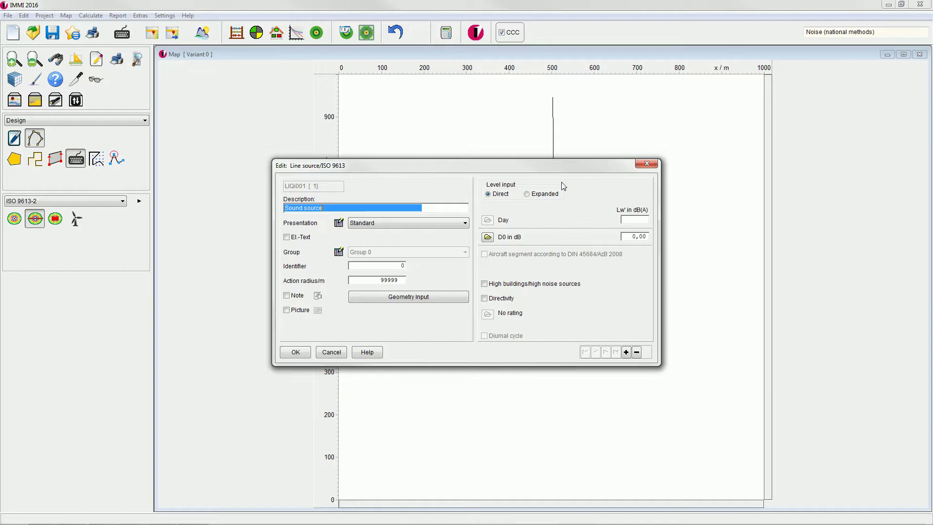
text(Road)
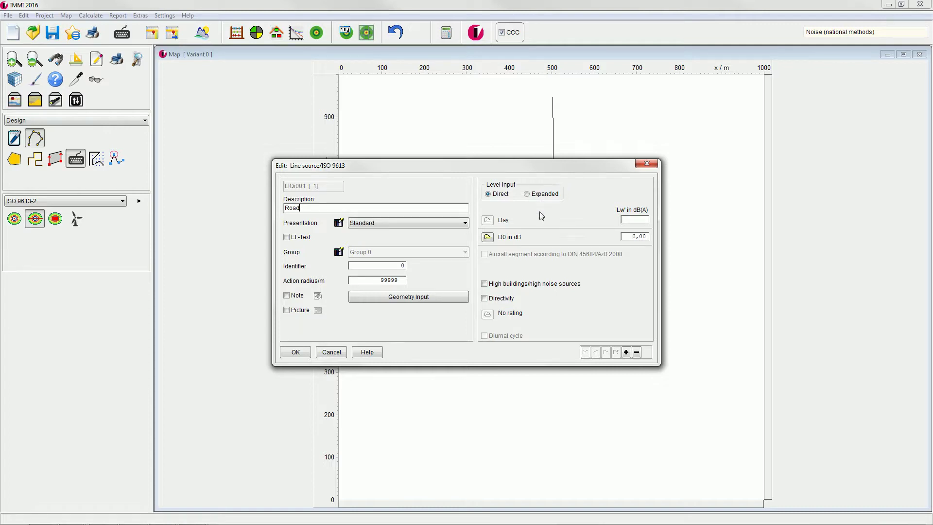
Step: Give both Road nodes a constant relative height of 0,50 m in Geometry Input
click(414, 299)
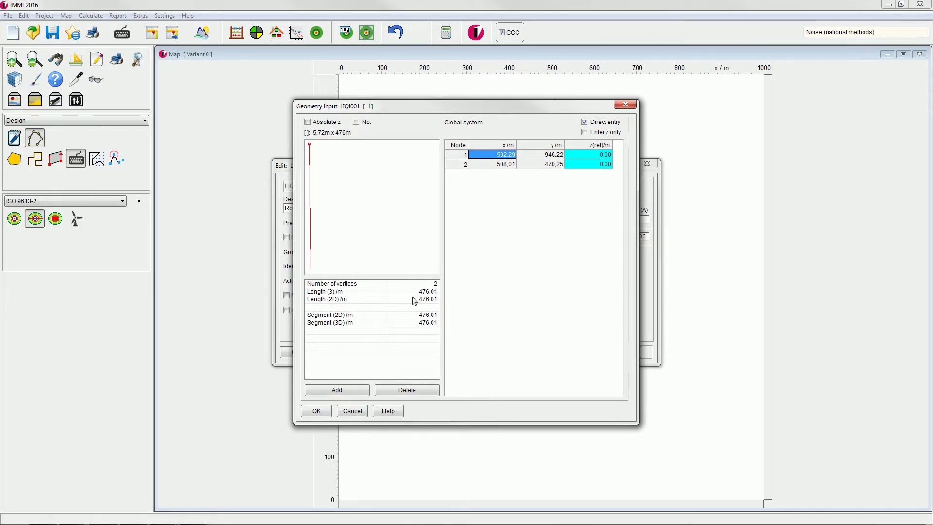
right_click(592, 158)
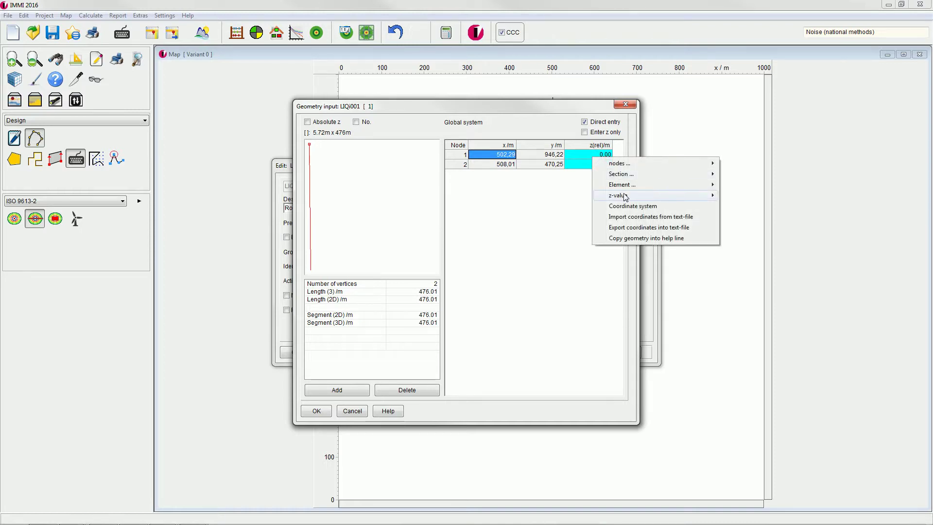
mouse_move(626, 196)
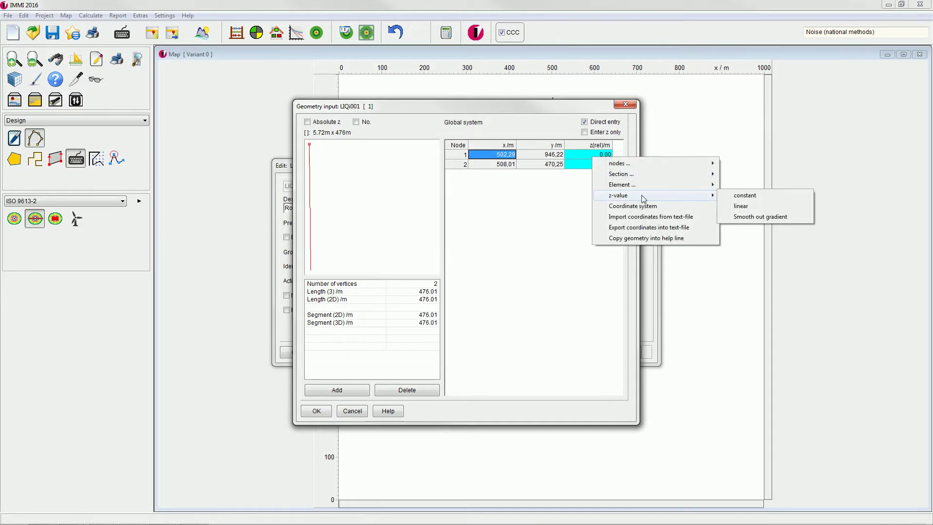
click(735, 195)
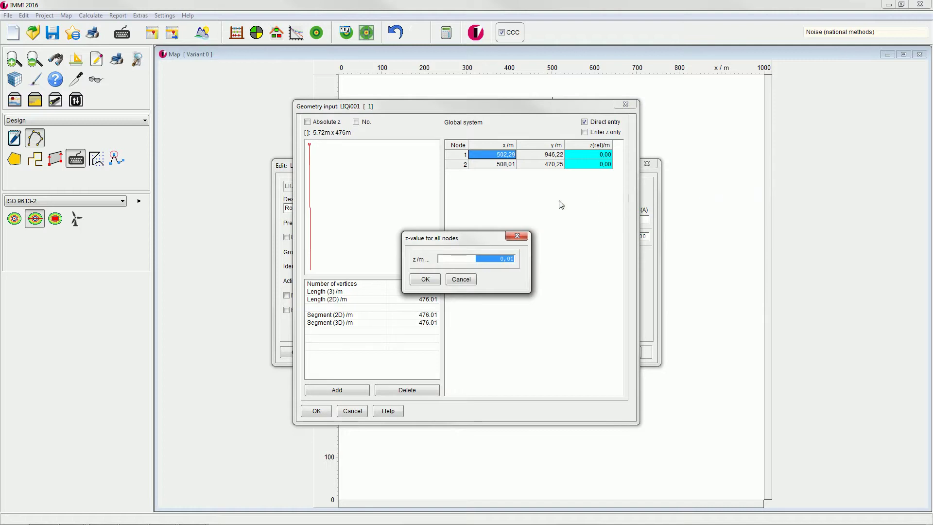
text(0,50)
click(425, 280)
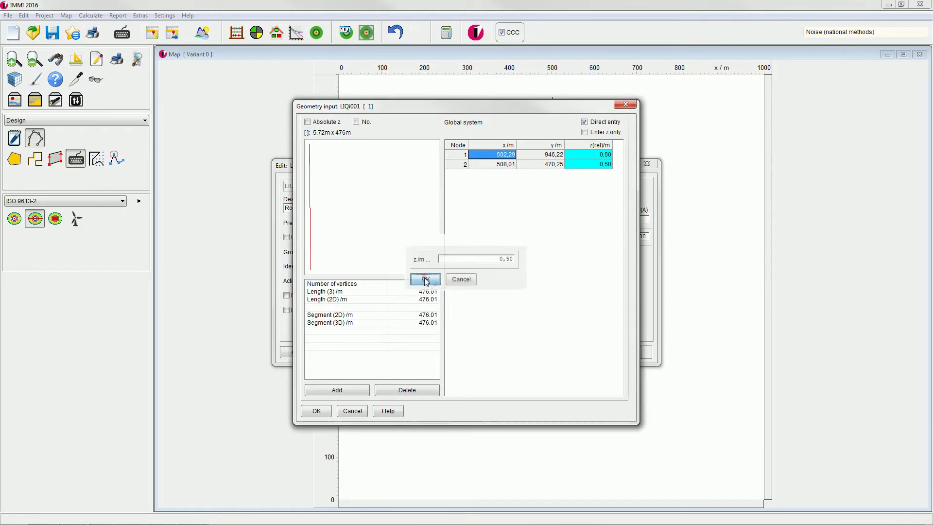
click(315, 412)
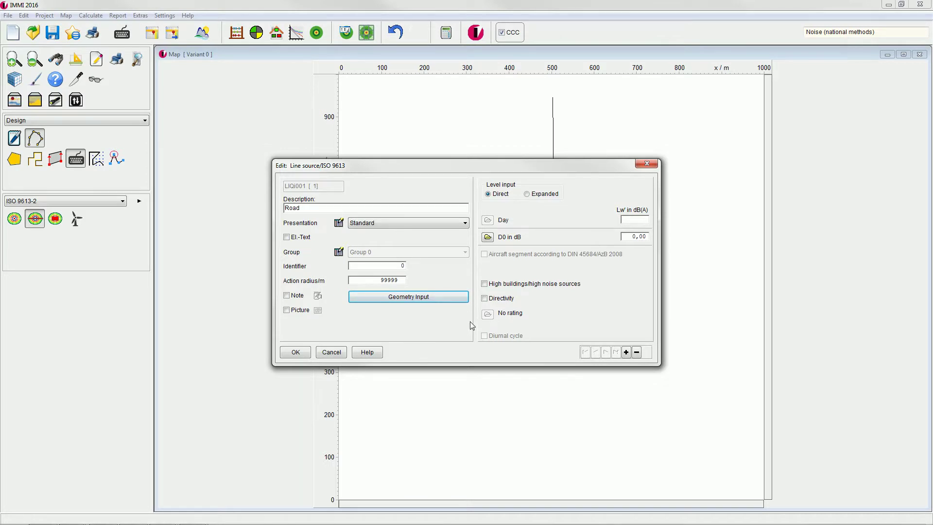
Step: Enter a Day Lw' of 75 dB(A) for Road and close its dialog
click(631, 221)
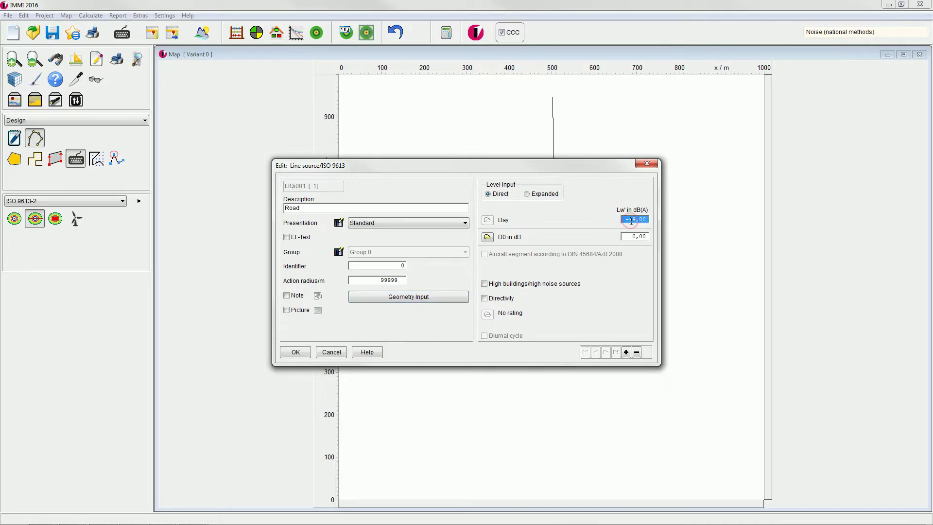
text(75,)
click(296, 352)
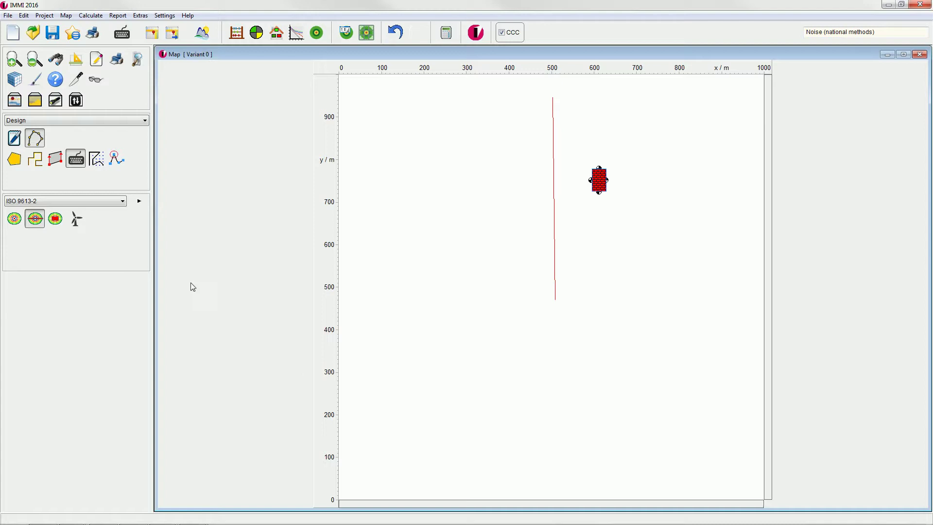
Step: Draw an area source near x 765–855, y 835–905 m, described as Industrial site
click(55, 219)
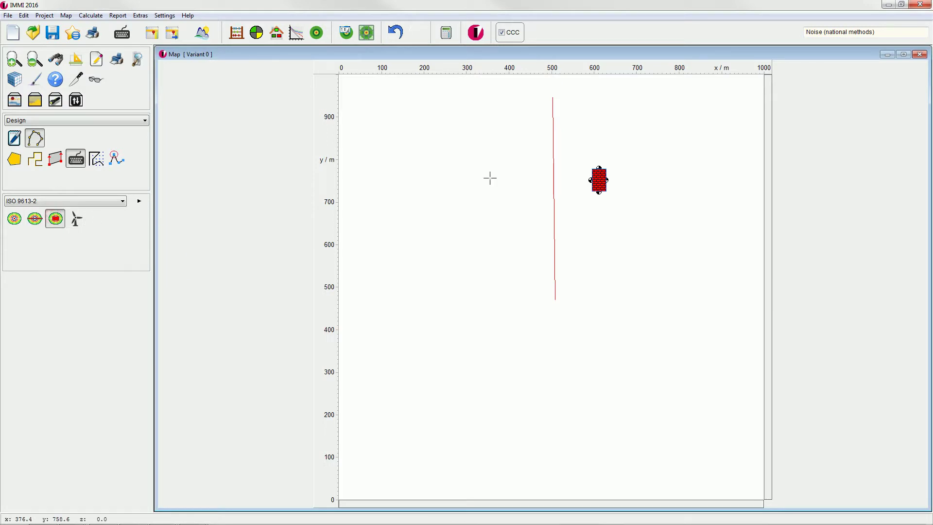
click(665, 115)
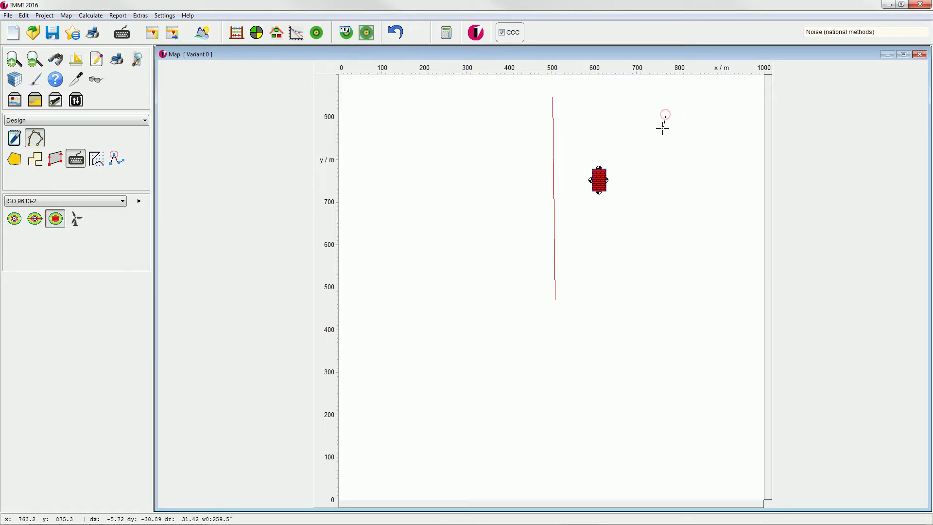
click(702, 145)
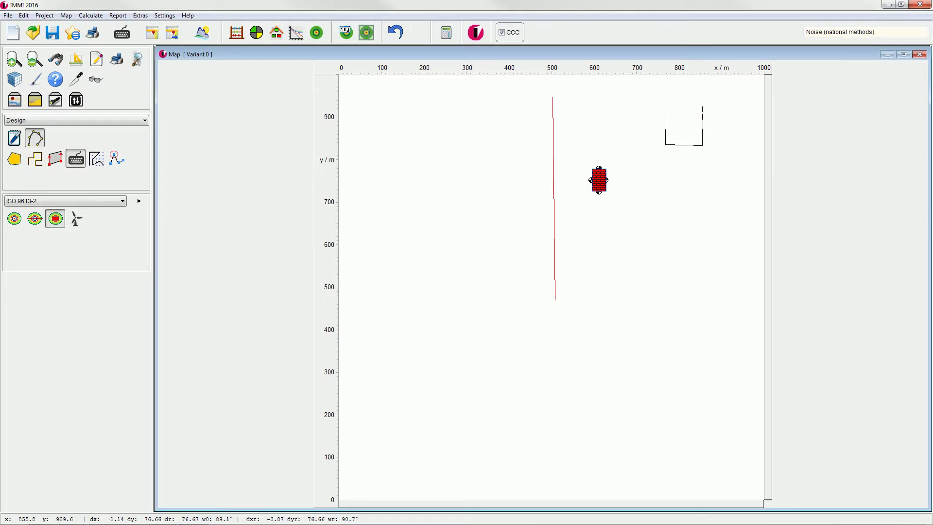
click(702, 113)
double_click(687, 114)
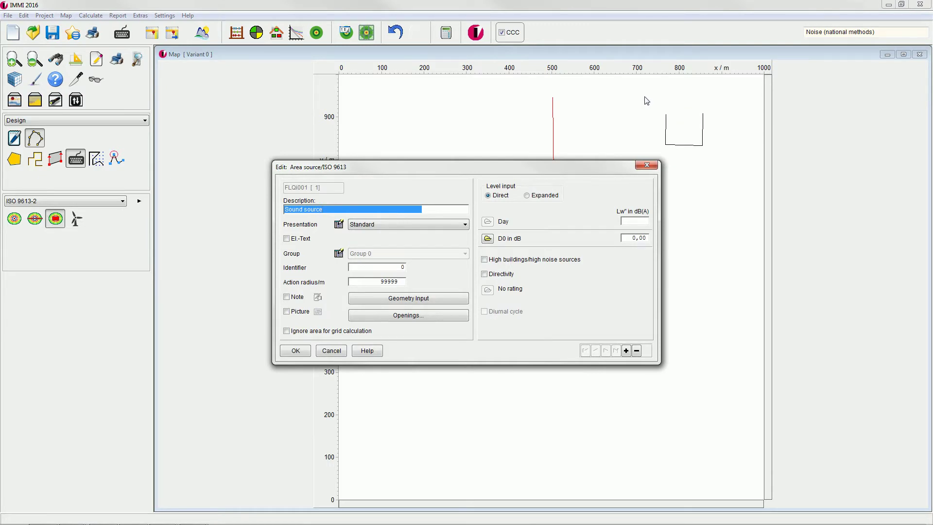
key(BackSpace)
text(In)
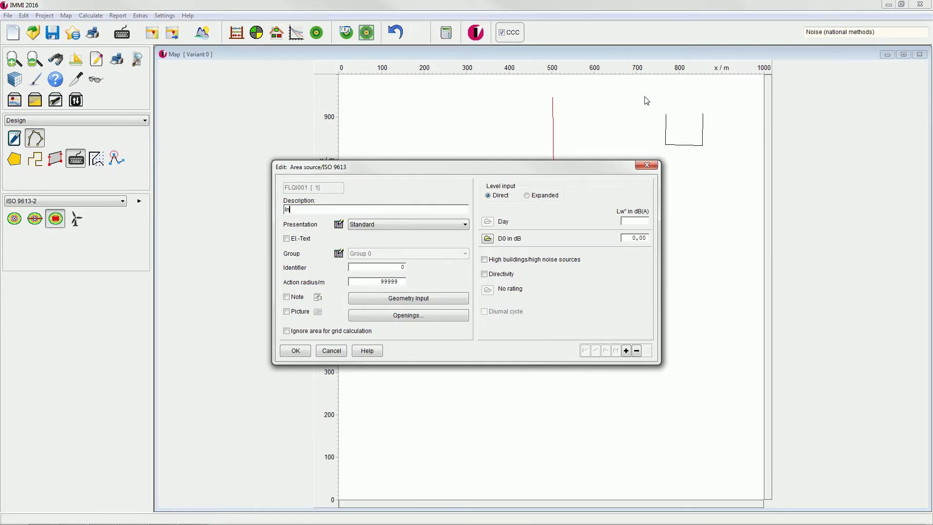
text(dustrial site)
Step: Give all five Industrial site nodes a constant relative height of 1,00 m
click(434, 298)
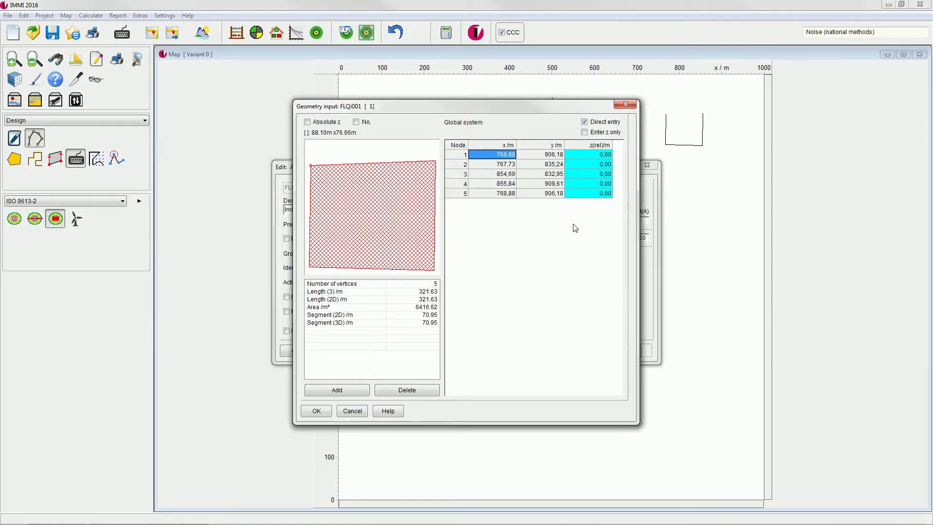
right_click(596, 182)
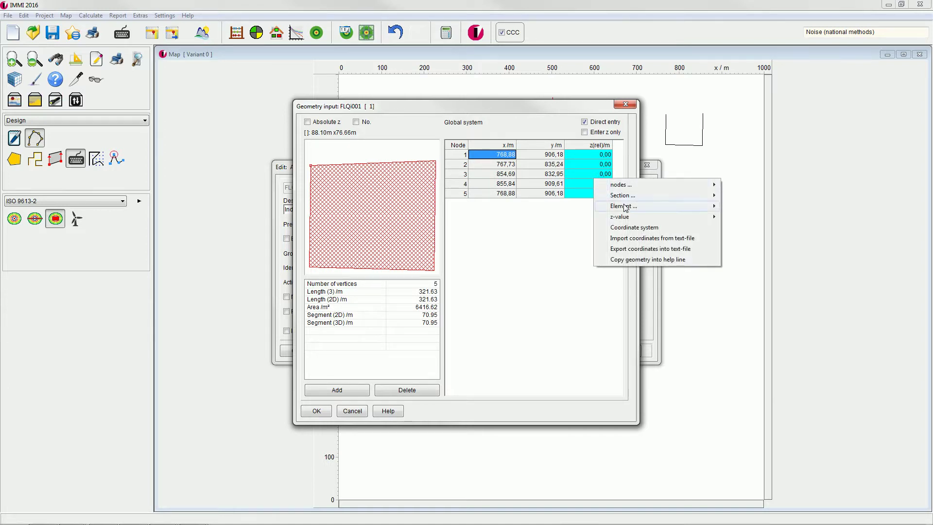
mouse_move(636, 218)
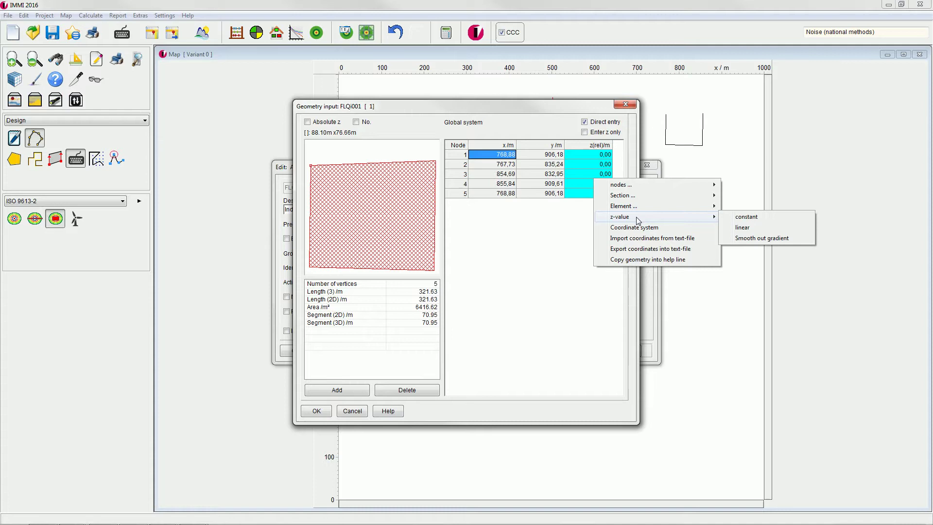
click(735, 218)
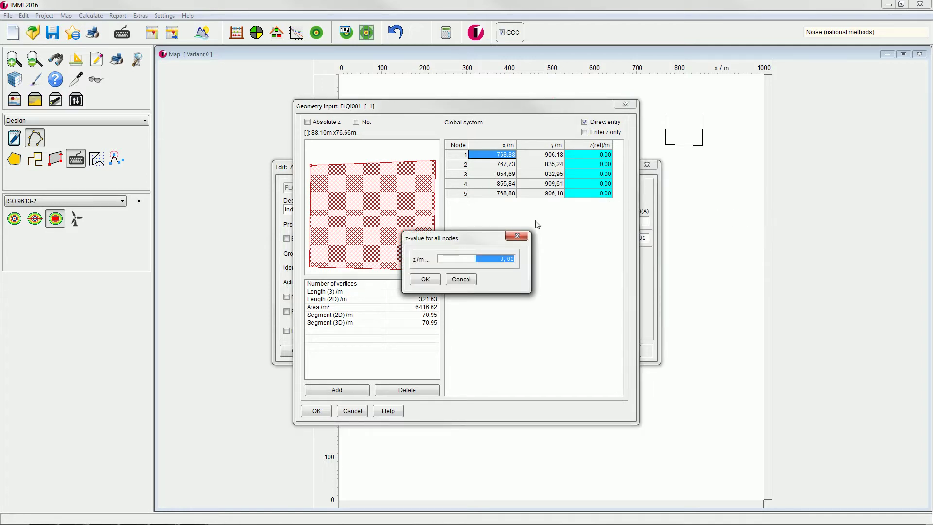
text(1)
click(425, 281)
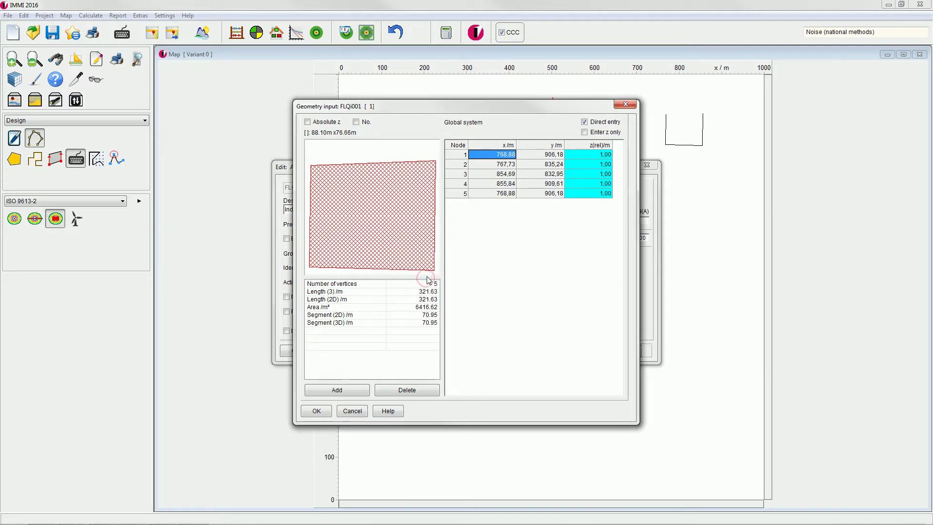
Step: Accept the Industrial site area geometry and enter a Day Lw of 65 dB(A)
click(316, 410)
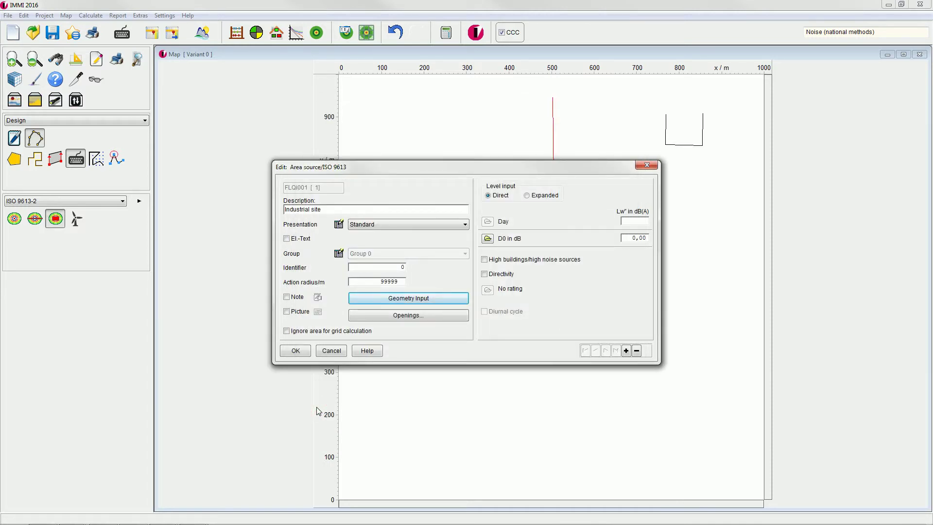
click(638, 219)
text(65 ,00)
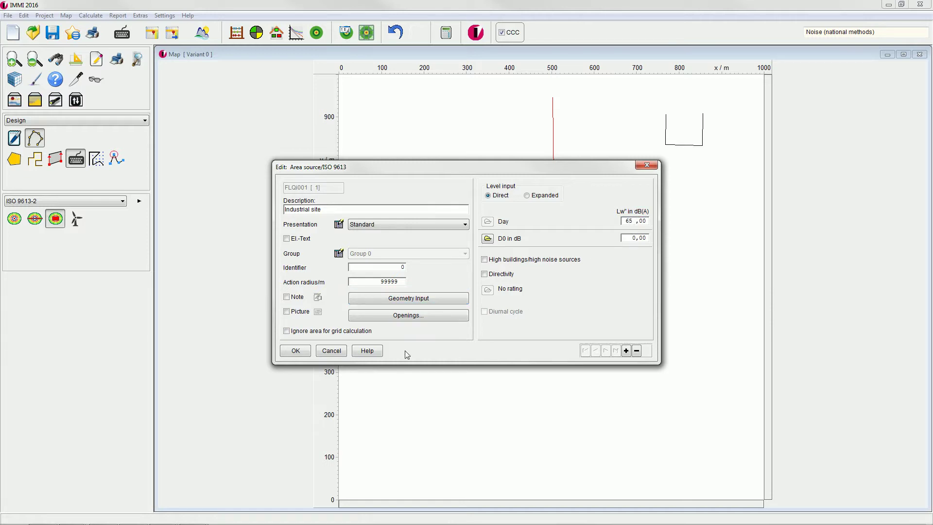
click(295, 351)
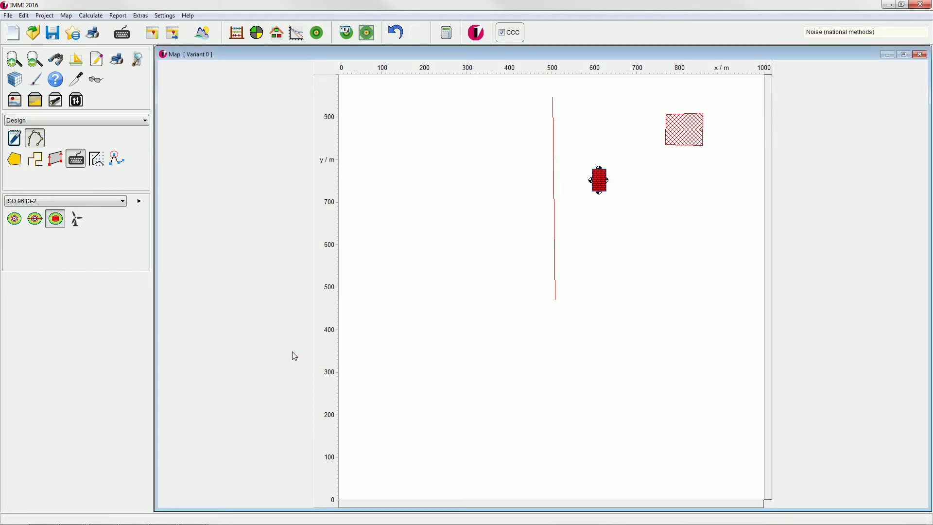
Step: Run the point calculation, giving Day levels of 42.99–47.60 dB at the 12 receivers
click(257, 32)
click(257, 32)
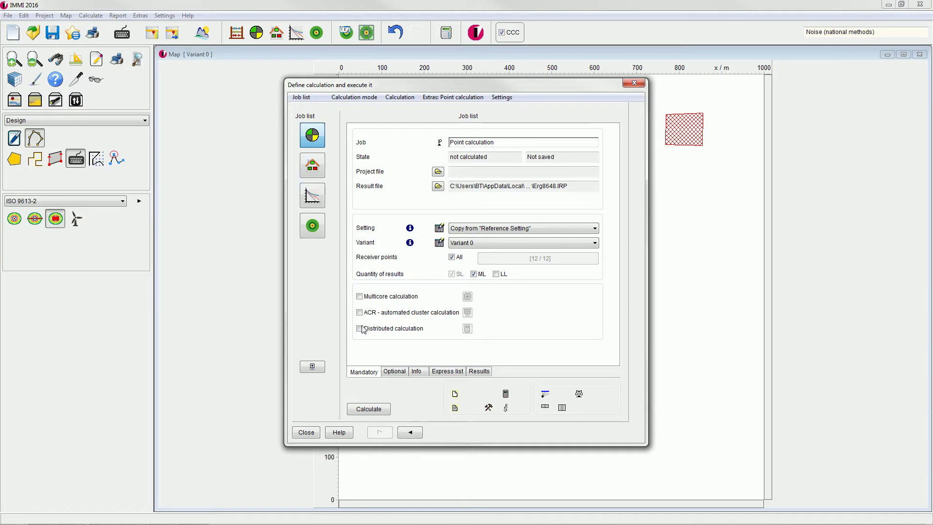
click(372, 410)
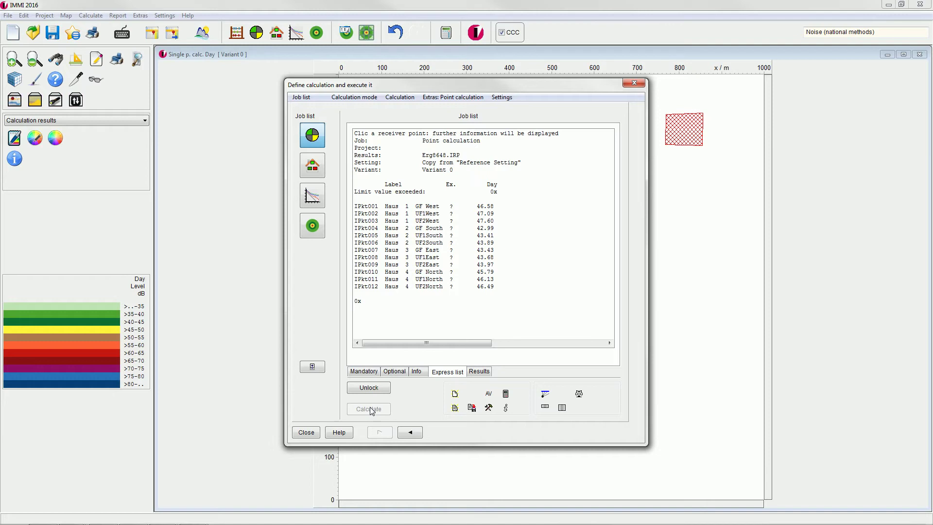
Step: Display the Noise level mid-size list splitting each receiver into Road and Industrial site contributions
click(481, 373)
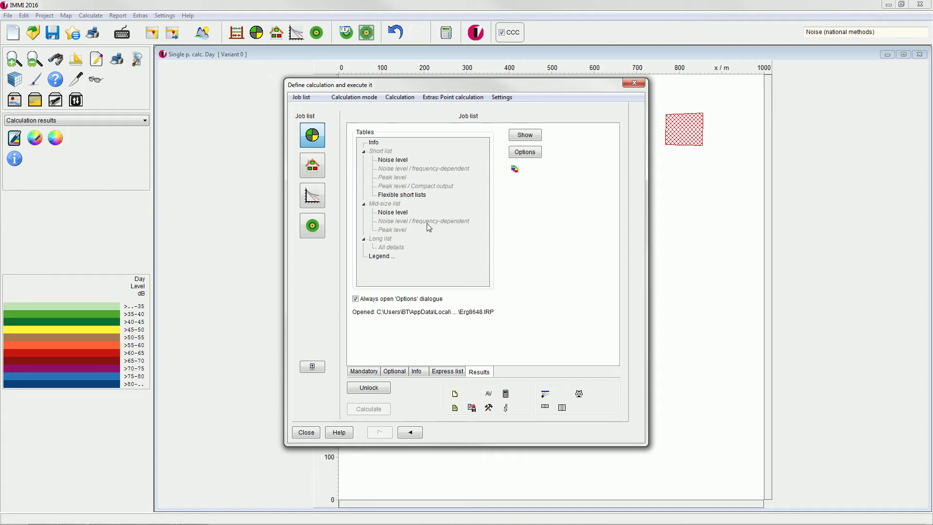
click(406, 215)
click(525, 135)
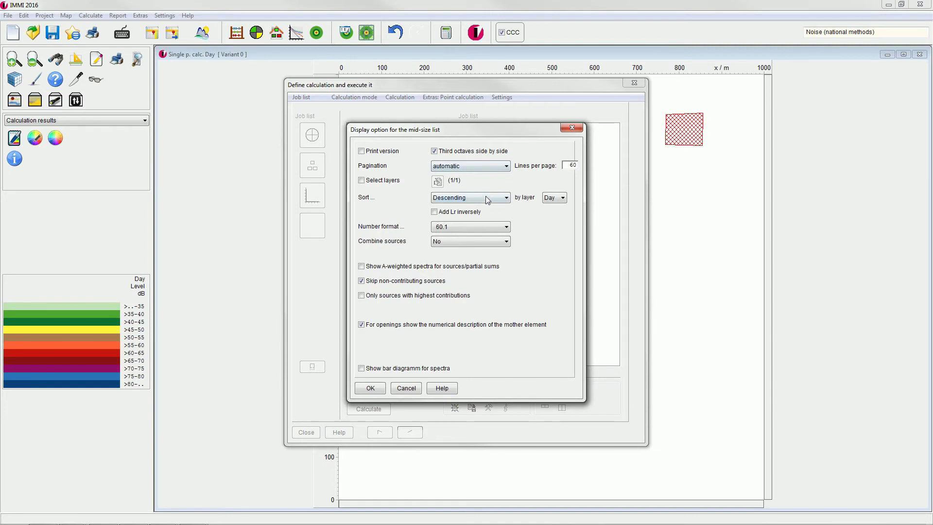
click(369, 388)
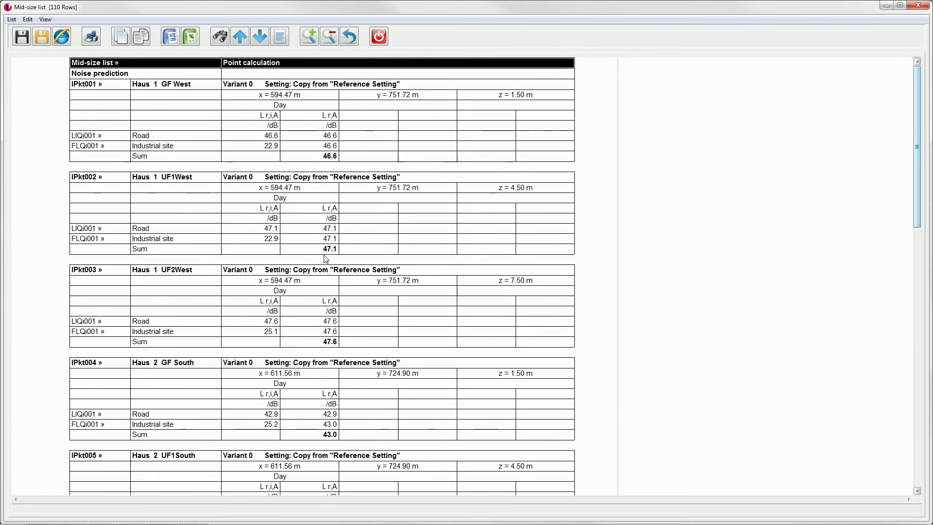
Step: Scroll the mid-size list to IPkt012, where Industrial 43.8 and Road 43.2 total 46.5 dB
key(Down)
key(Down)
key(Down)
key(Down)
key(Down)
key(Down)
key(Down)
key(Down)
key(Down)
key(Down)
key(Down)
key(Down)
key(Down)
key(Down)
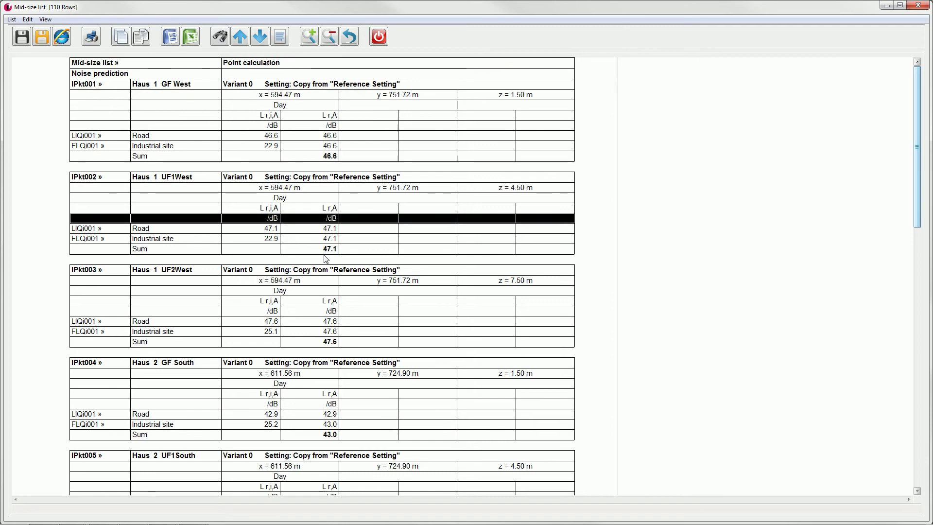
key(Down)
key(Down)
key(Down)
key(Down)
key(Down)
key(Down)
key(Down)
key(Down)
key(Down)
key(Down)
key(Down)
key(Down)
key(Down)
key(Down)
key(Down)
key(Down)
key(Down)
key(Down)
key(Down)
key(Down)
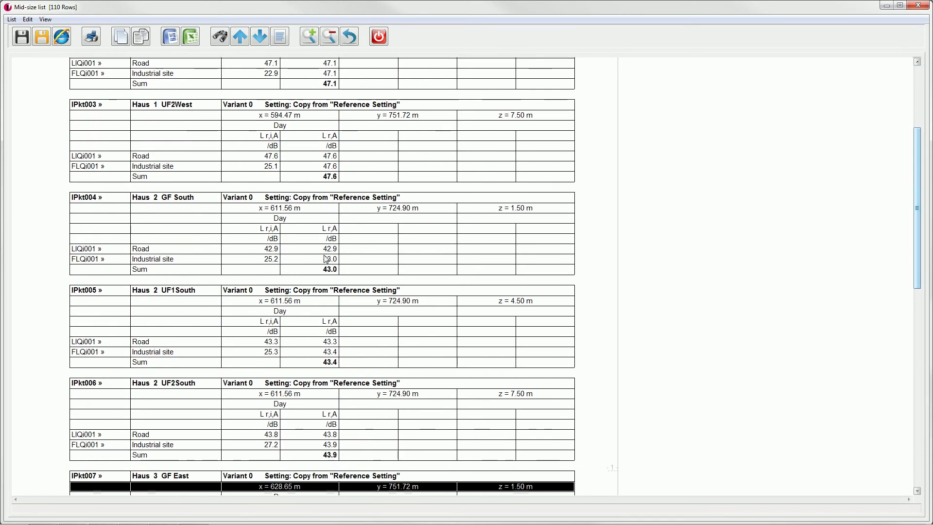
key(Down)
key(Down)
key(Down)
key(Down)
key(Down)
key(Down)
key(Down)
key(Down)
key(Down)
key(Down)
key(Down)
key(Down)
key(Down)
key(Down)
key(Down)
key(Down)
key(Down)
key(Down)
key(Down)
key(Down)
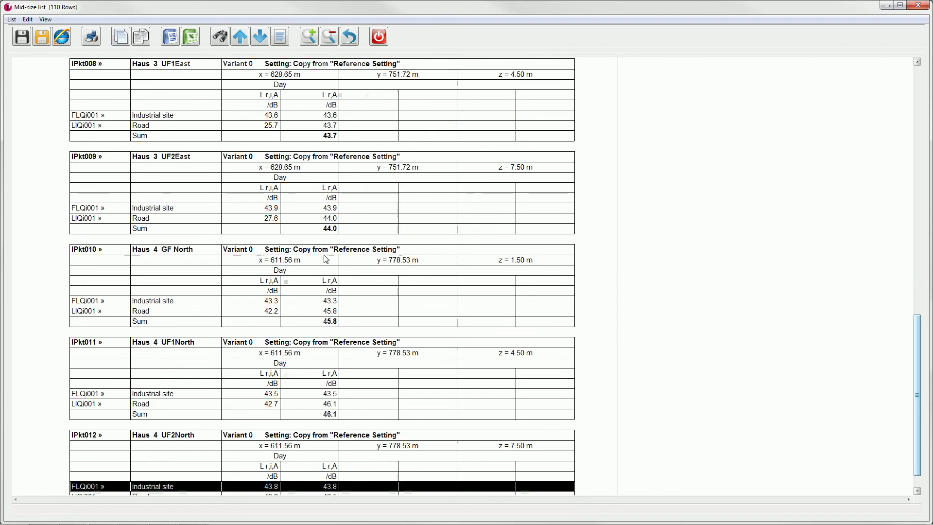
key(Down)
key(Down)
key(Down)
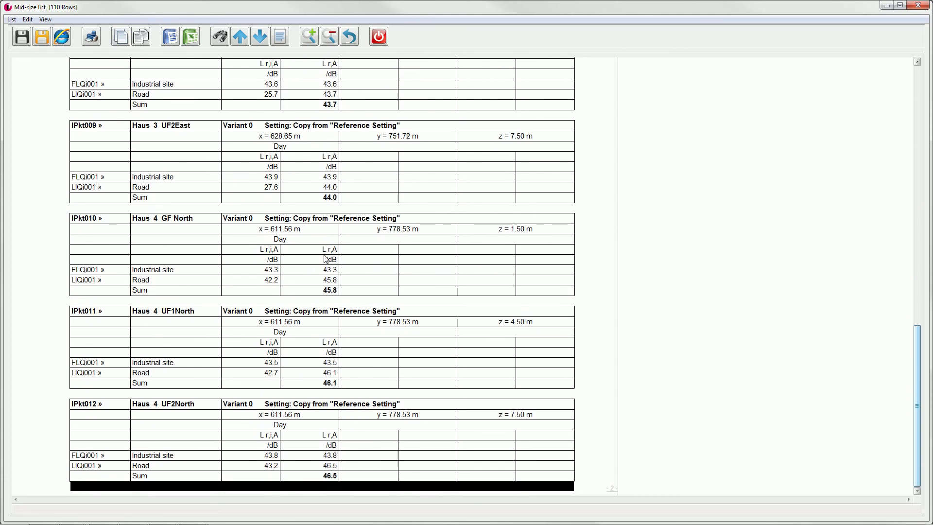